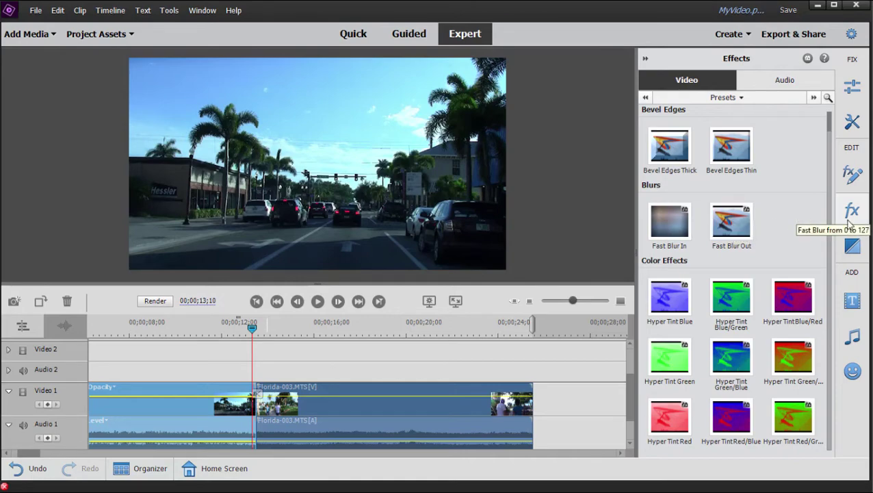
Show the Perspective effects, select Basic 3D, and move the playhead into the second clip.
click(725, 97)
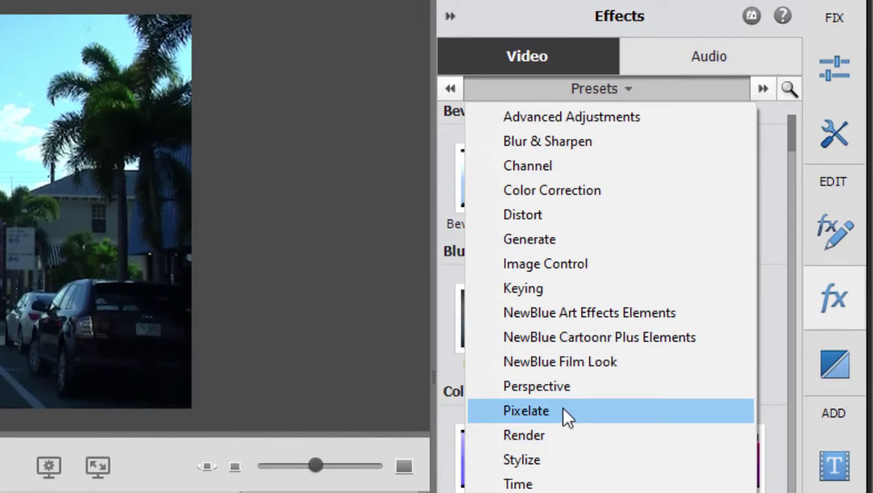
click(537, 386)
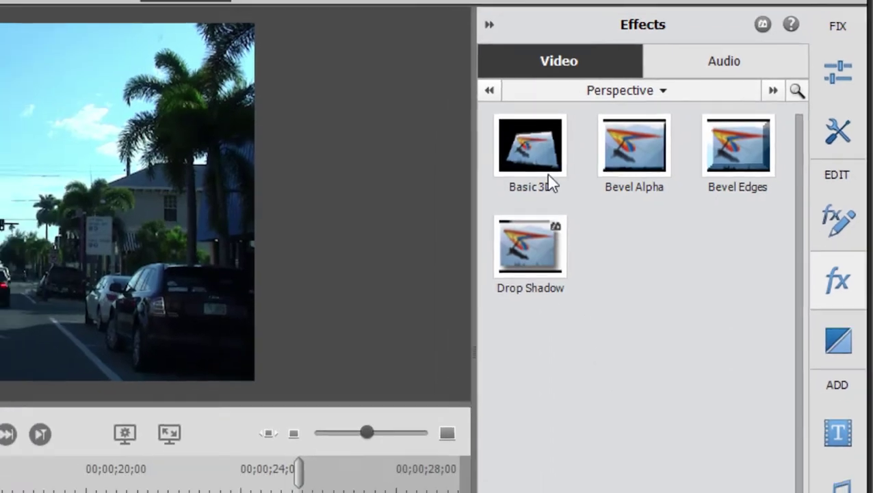
click(517, 190)
click(223, 328)
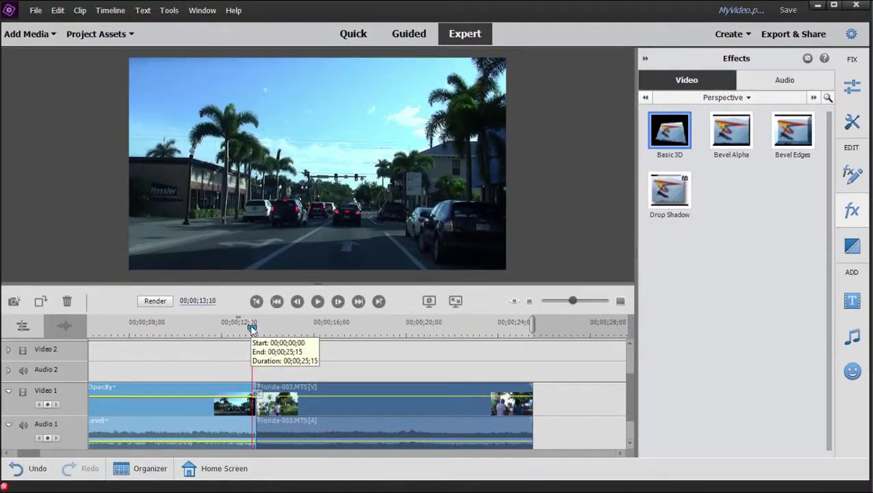
mouse_move(223, 329)
mouse_down()
mouse_move(173, 319)
mouse_move(314, 318)
mouse_move(195, 318)
mouse_move(212, 317)
mouse_up()
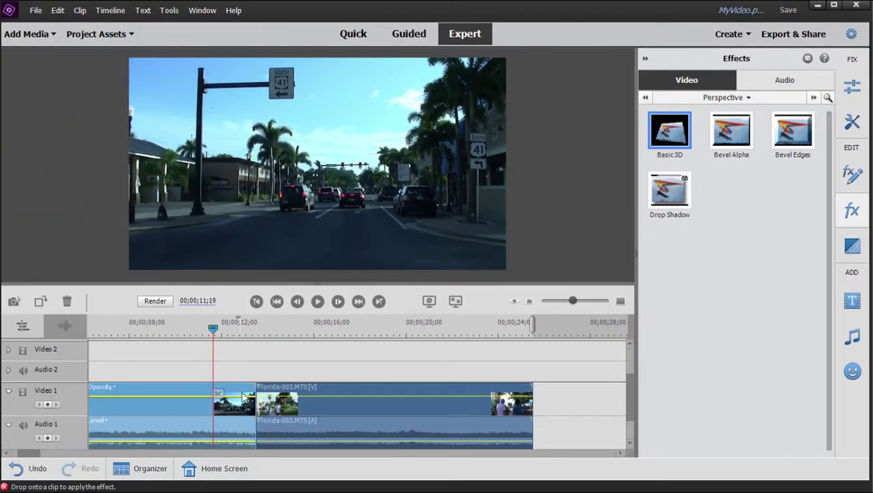
Drop Basic 3D onto the first Video 1 clip and set the playhead to 11;04.
drag(243, 397, 244, 395)
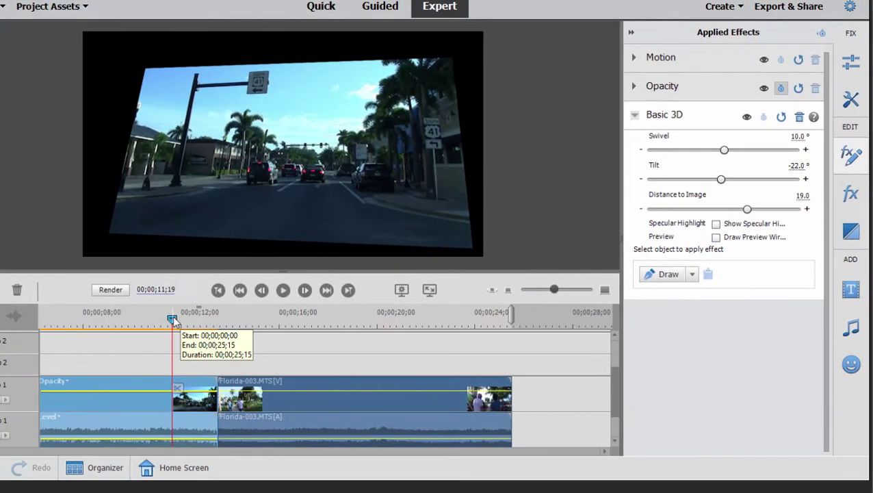
mouse_move(173, 321)
mouse_down()
mouse_move(208, 324)
mouse_move(162, 326)
mouse_move(171, 327)
mouse_up()
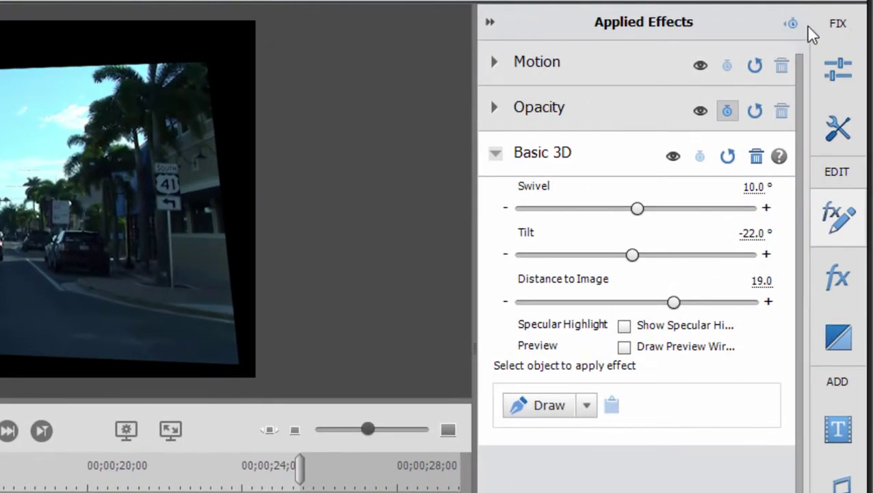
Reveal the effect keyframe timeline and turn on Basic 3D animation at the playhead.
click(792, 26)
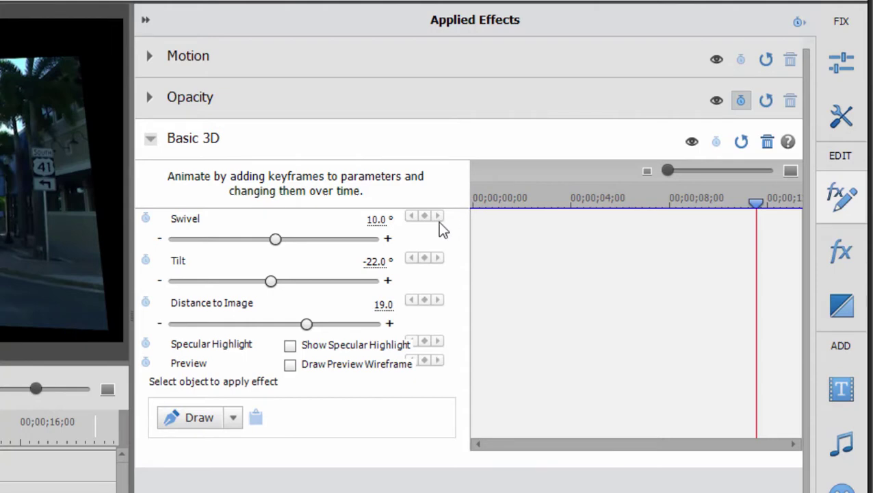
click(717, 141)
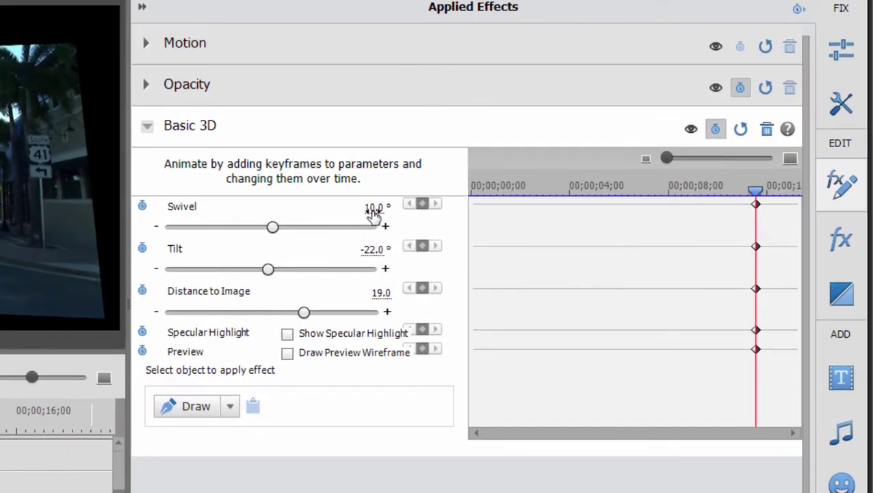
Key Swivel 0°, Tilt 0° and Distance to Image 1, then jump to the clip's end.
click(375, 208)
text(0)
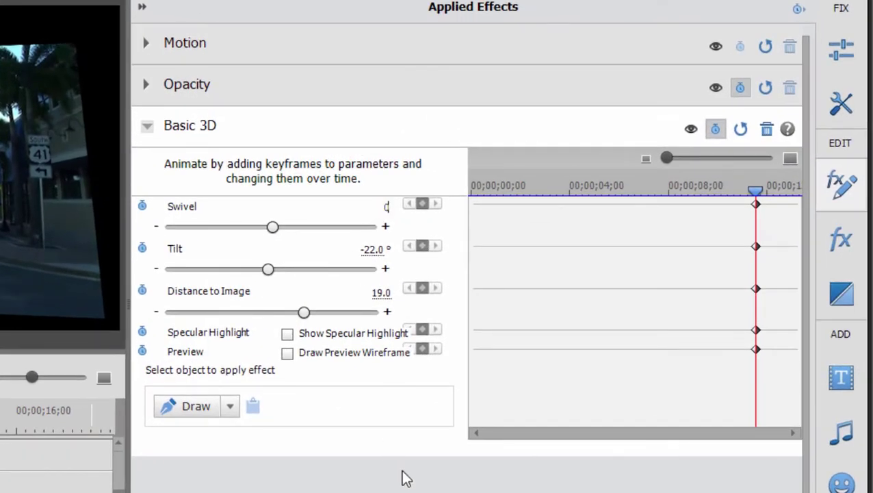
key(Return)
click(379, 253)
text(0)
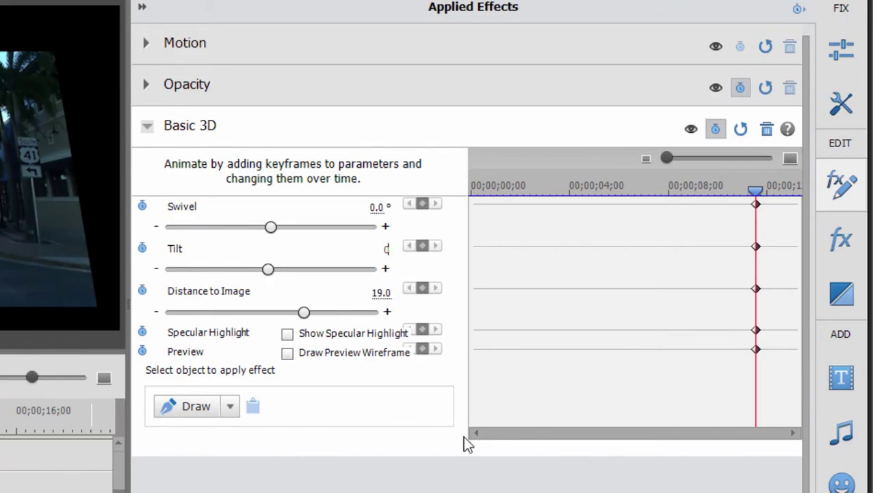
key(Return)
click(381, 292)
text(1)
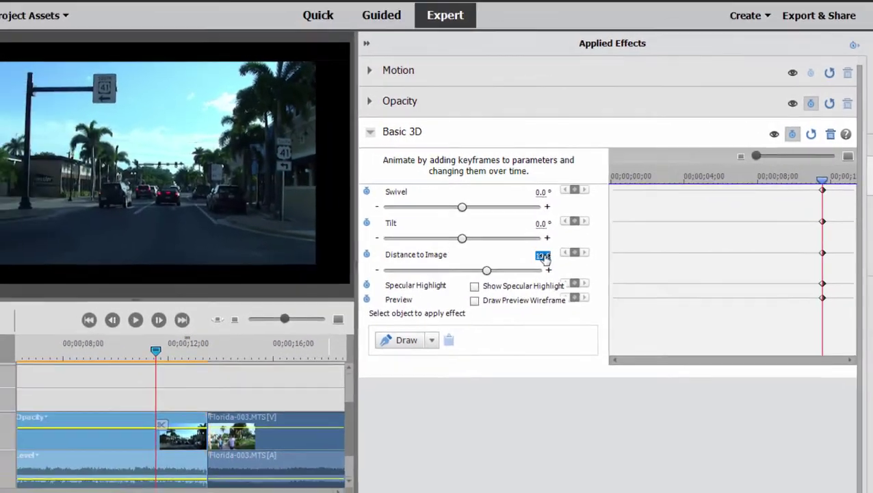
key(Return)
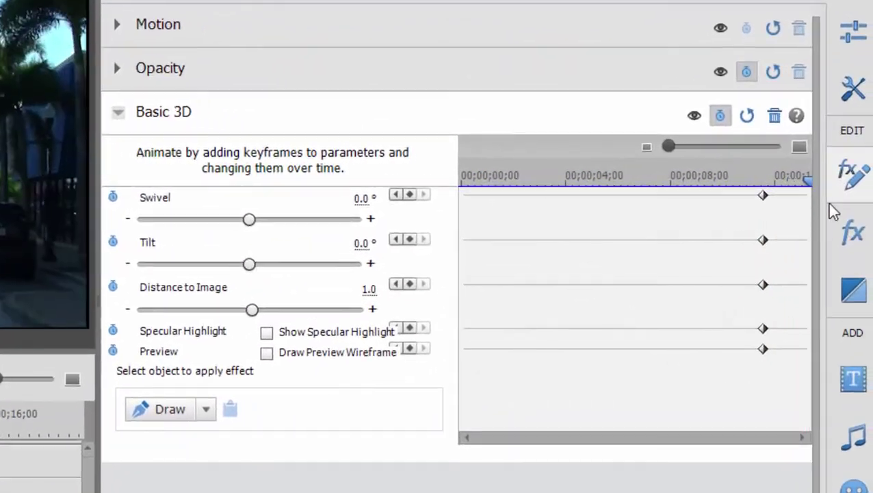
click(808, 210)
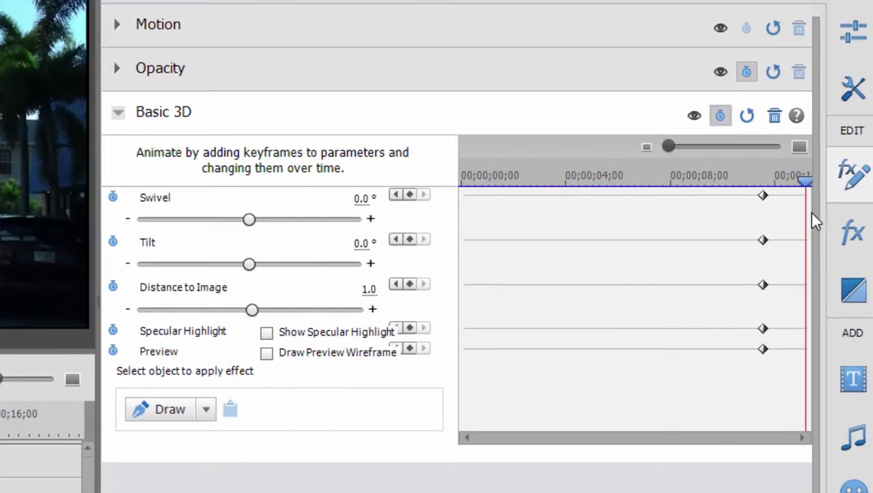
At the clip's end, set Swivel 1x267.5°, Tilt 1x77.9° and Distance to Image 60.
drag(248, 219, 307, 218)
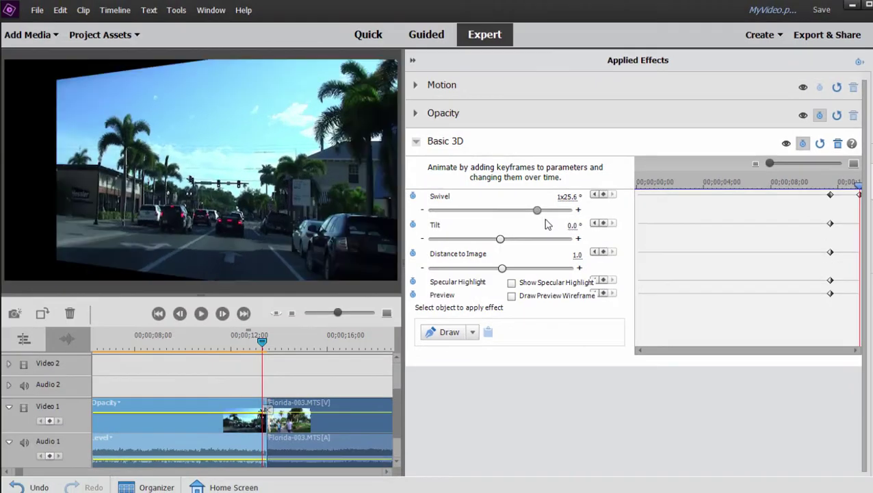
click(569, 210)
drag(571, 213, 560, 212)
drag(502, 238, 544, 245)
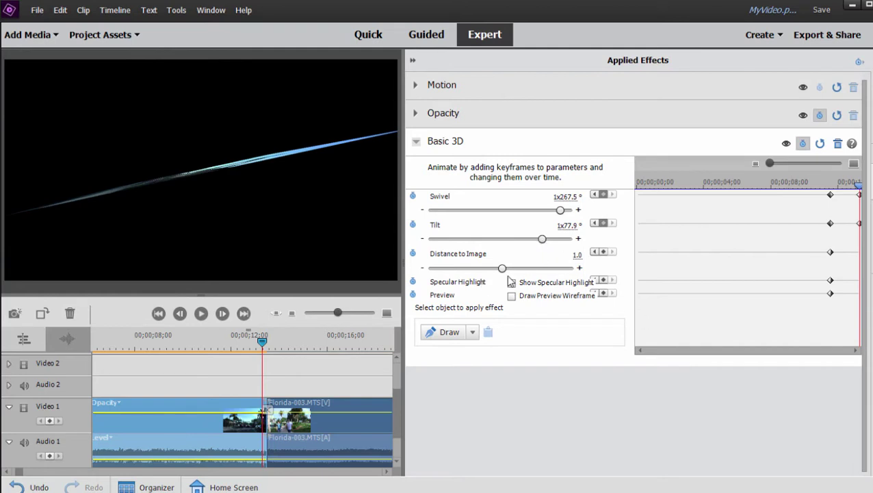
drag(503, 267, 481, 268)
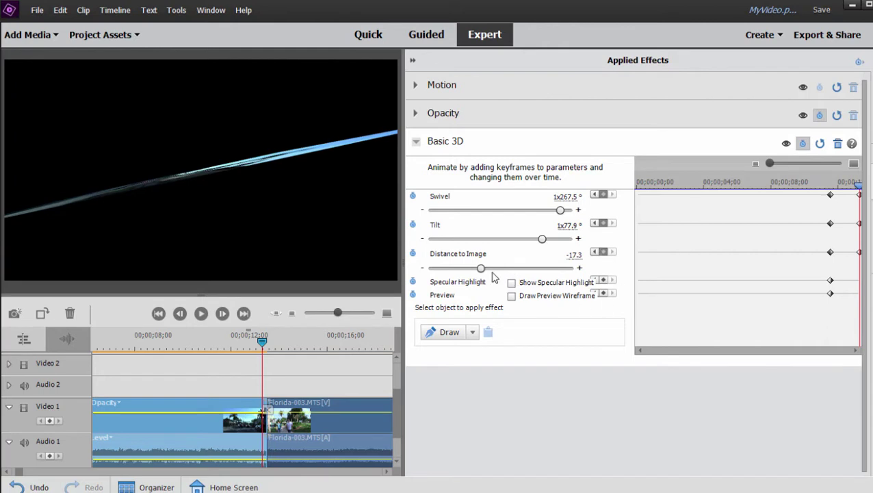
drag(481, 268, 520, 268)
drag(587, 271, 583, 271)
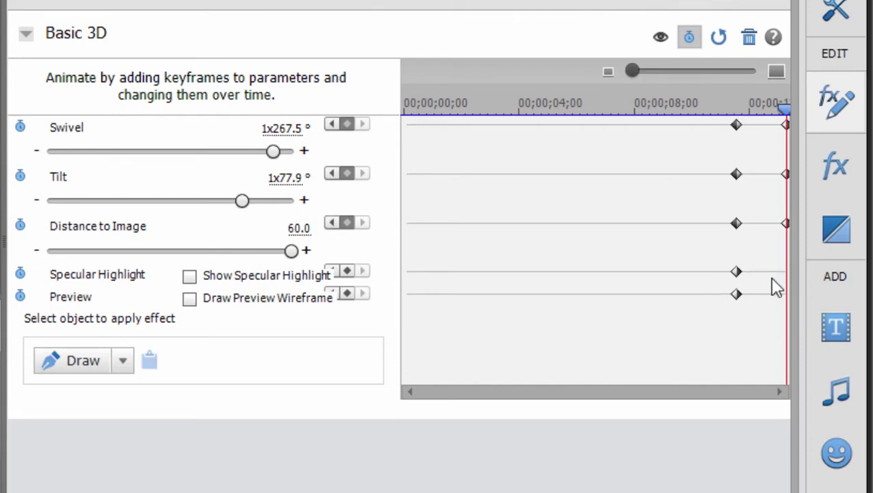
Copy the end keyframes of the first clip.
drag(769, 277, 812, 93)
right_click(784, 175)
click(790, 245)
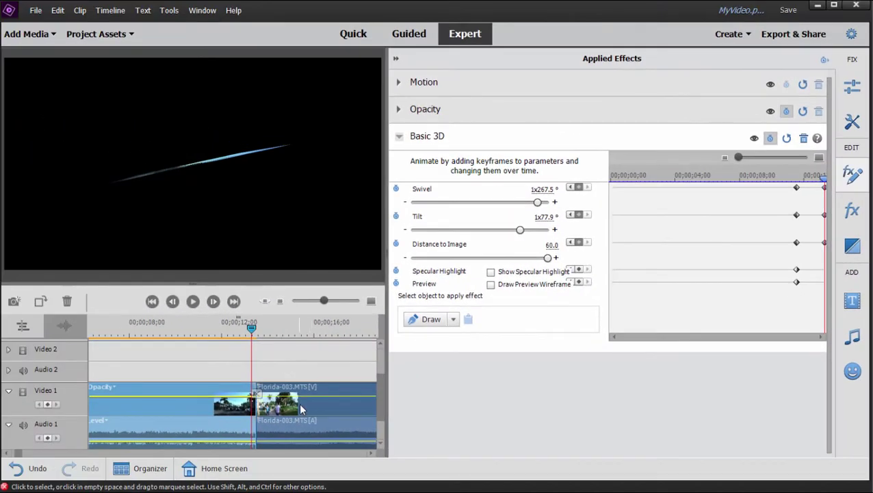
Apply Basic 3D to the Florida-003 clip from the Perspective effects.
click(301, 409)
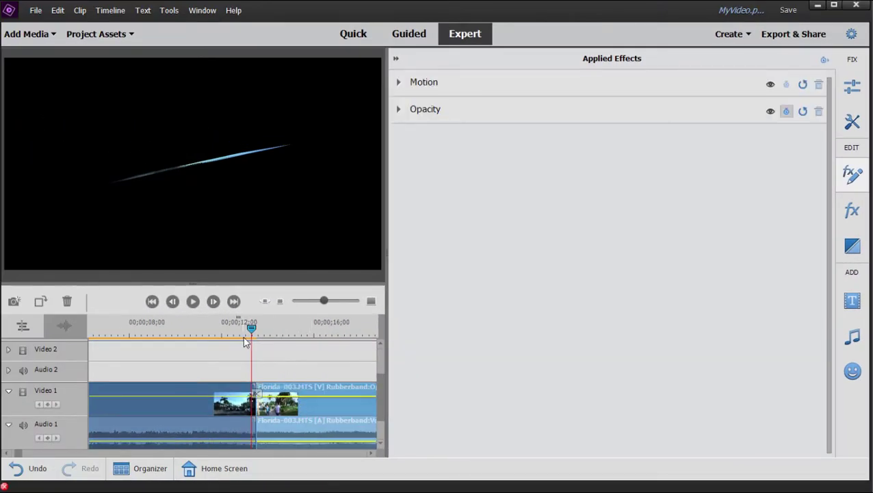
drag(253, 332, 262, 332)
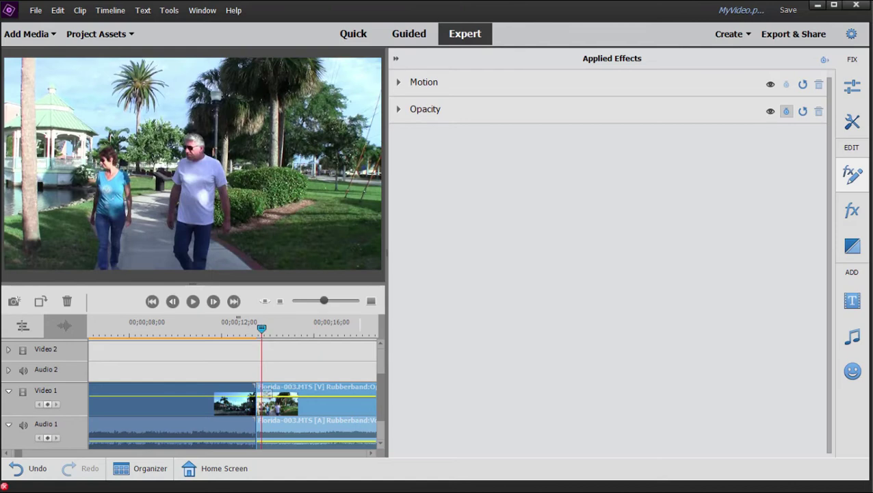
click(849, 214)
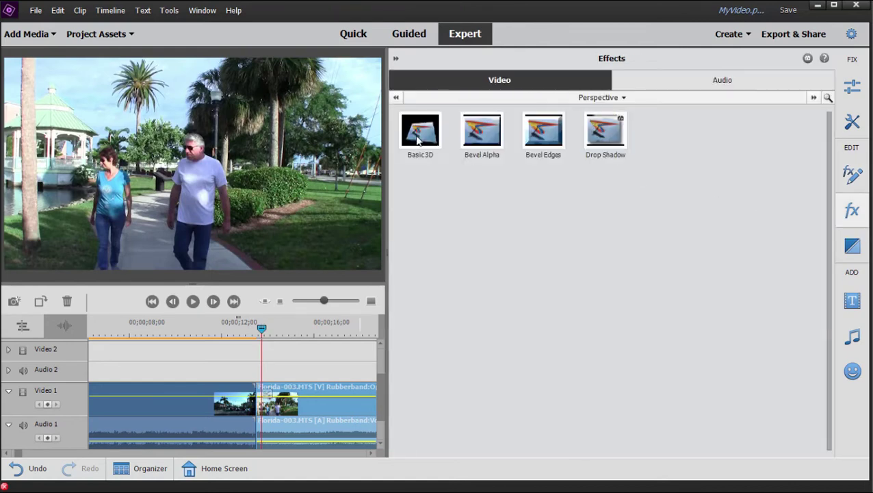
drag(419, 135, 292, 413)
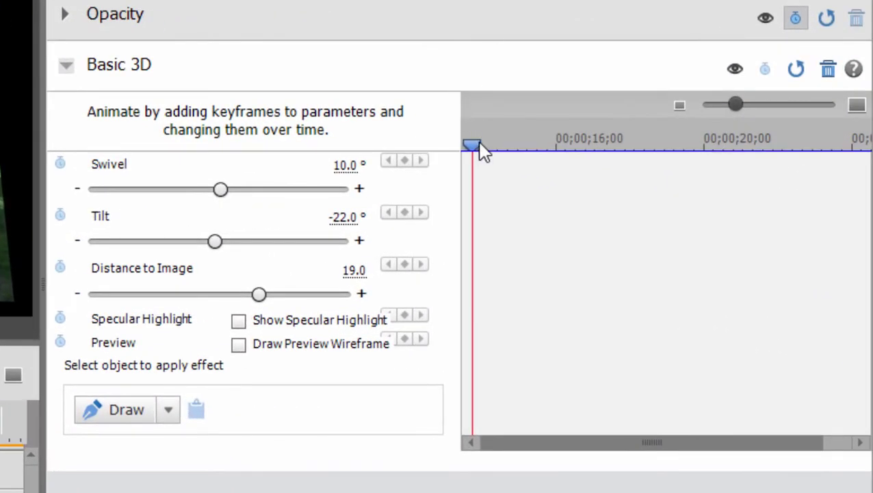
Paste the copied spun-out keyframes at Florida-003's first frame.
mouse_move(479, 143)
mouse_down()
mouse_move(460, 149)
mouse_move(466, 153)
mouse_up()
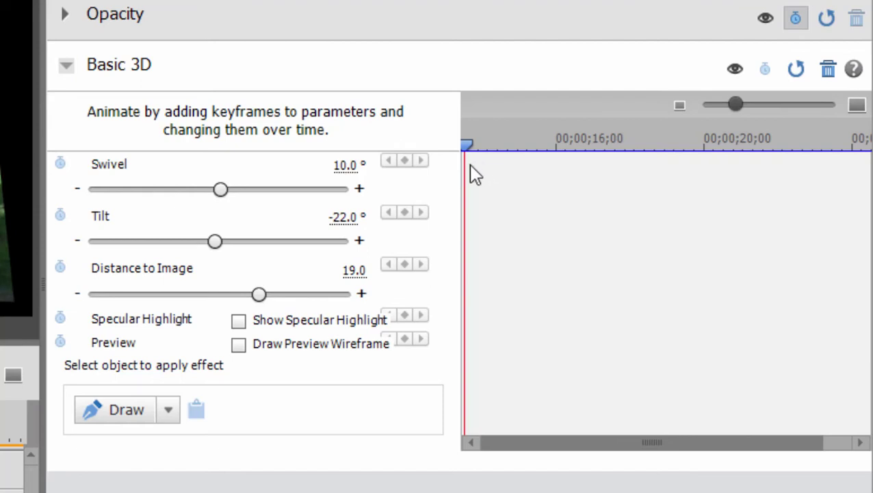
right_click(471, 168)
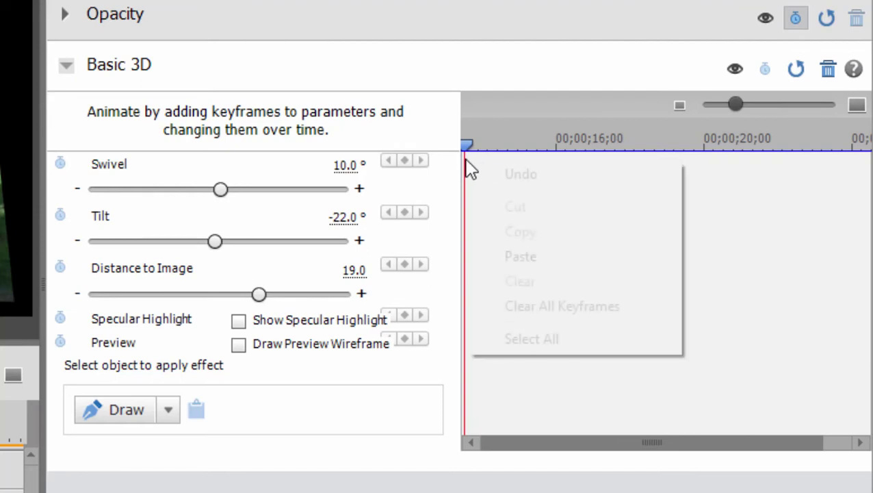
click(531, 252)
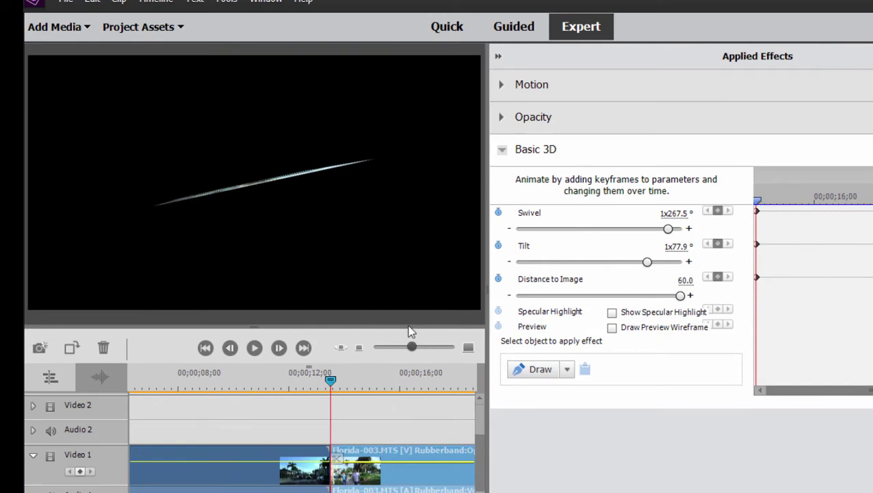
Further into Florida-003, key Swivel 0°, Tilt 0°, Distance to Image 1, then close Applied Effects.
drag(330, 380, 368, 402)
click(678, 214)
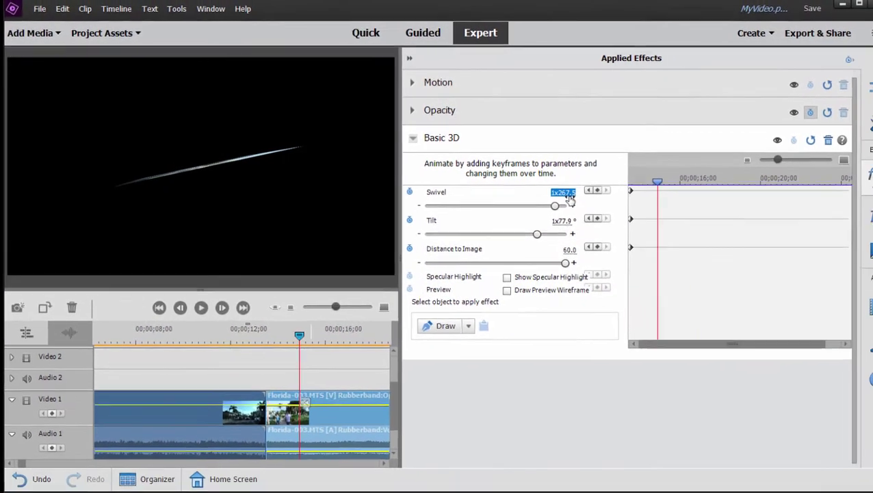
text(0)
key(Return)
click(548, 217)
text(0)
click(551, 244)
text(1)
key(Return)
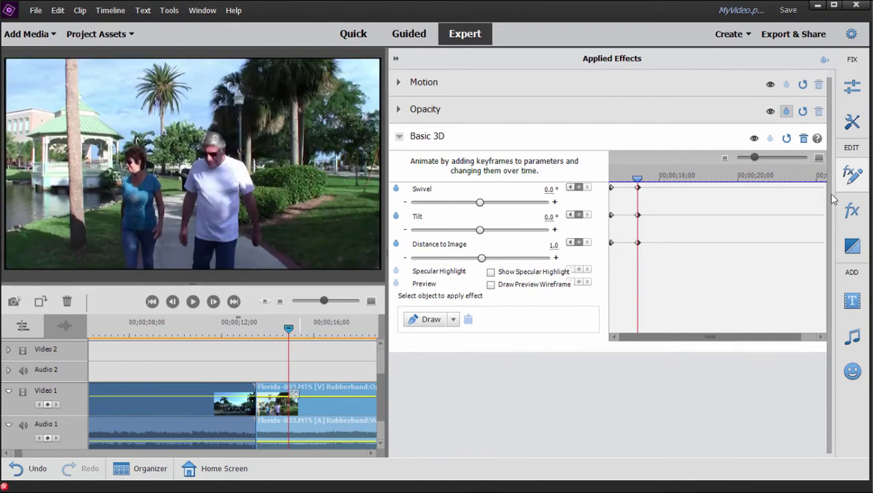
click(852, 176)
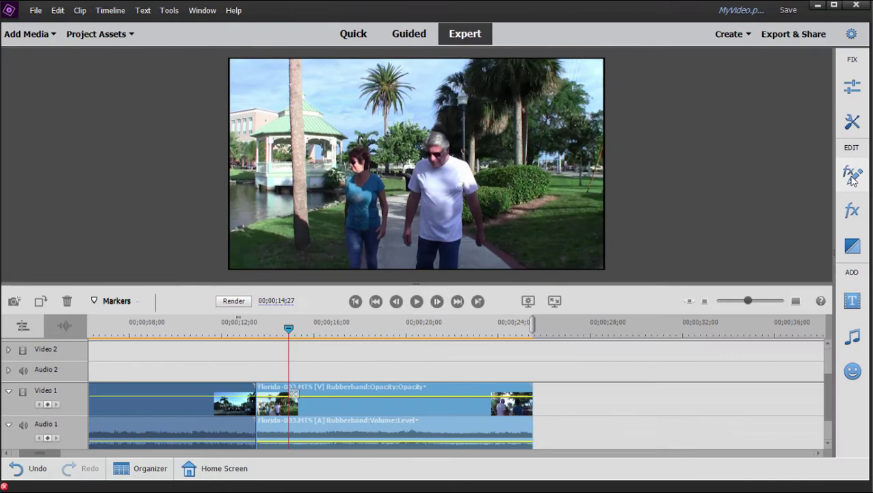
Play the transition from about 00;00;10;10 and stop on a mid-spin frame near 00;00;14;20.
drag(289, 329, 190, 333)
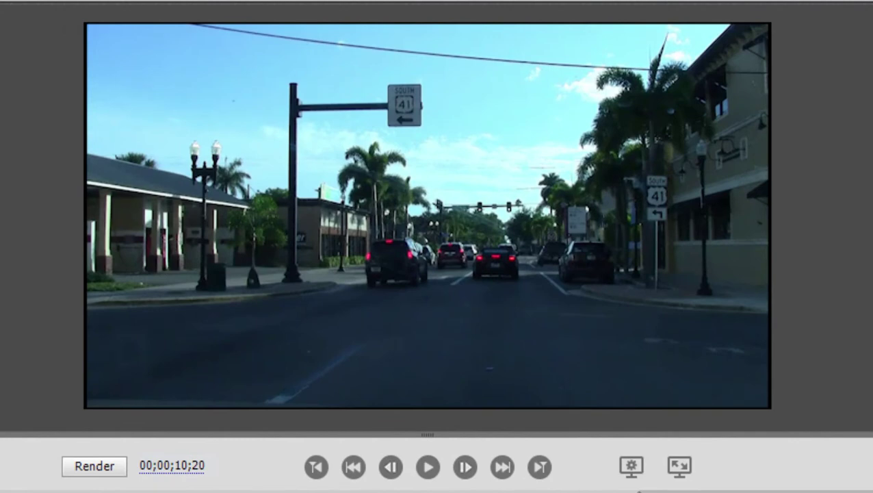
key(Left)
key(Left)
key(Left)
key(Left)
key(Left)
key(Left)
key(Left)
key(Left)
key(Left)
key(Left)
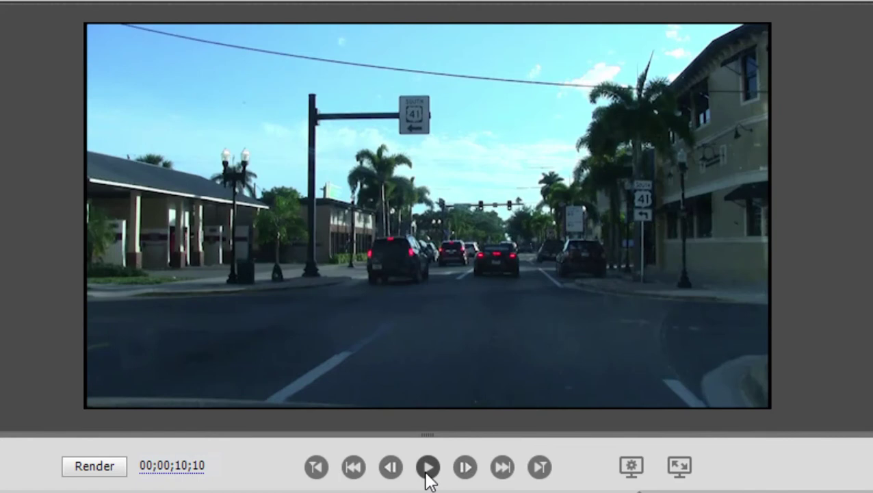
click(427, 479)
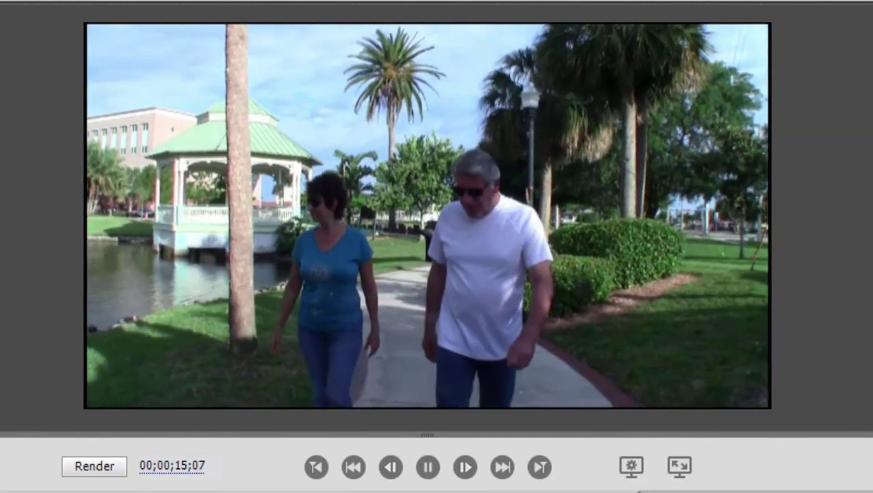
click(426, 469)
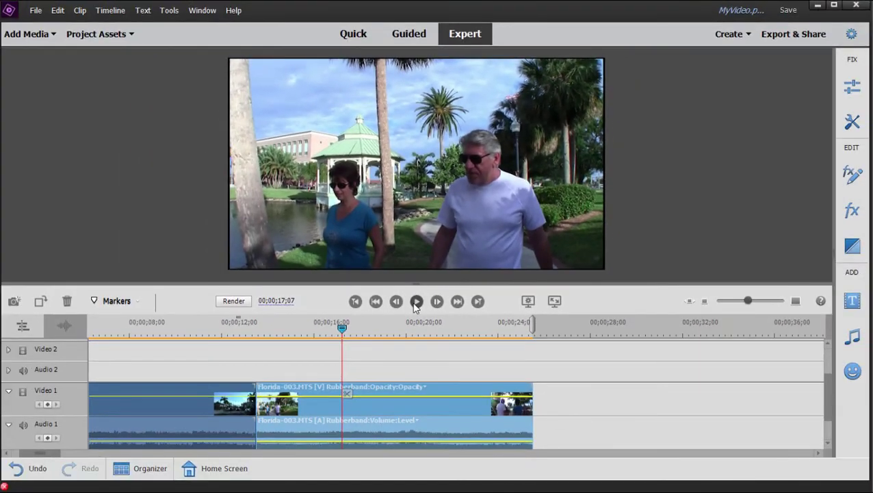
mouse_move(287, 330)
mouse_down()
mouse_move(276, 331)
mouse_move(286, 329)
mouse_up()
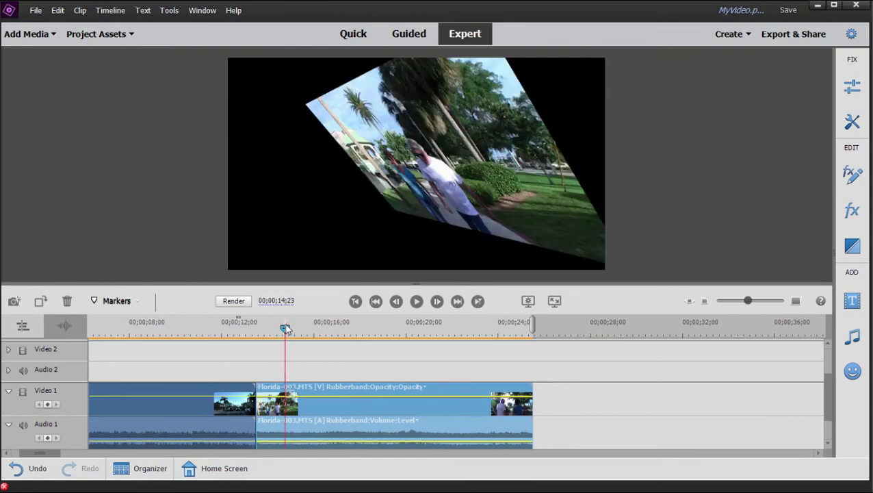